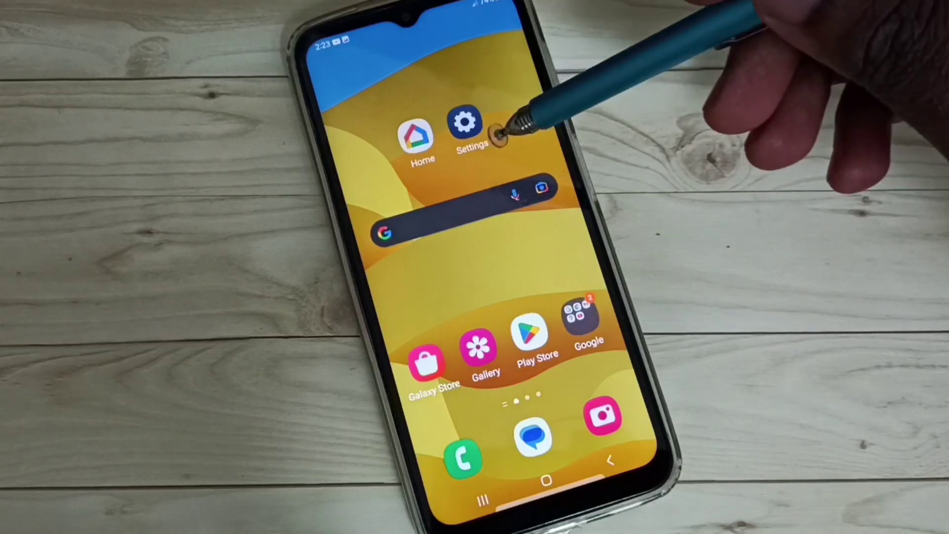
Launch Settings from the home screen and go to General management
left_click(469, 128)
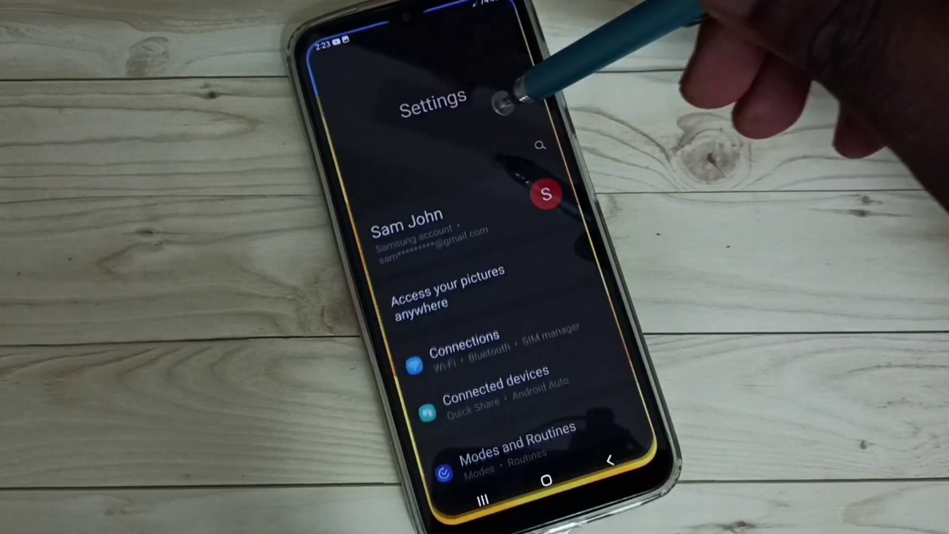
scroll(585, 334, "down", 5)
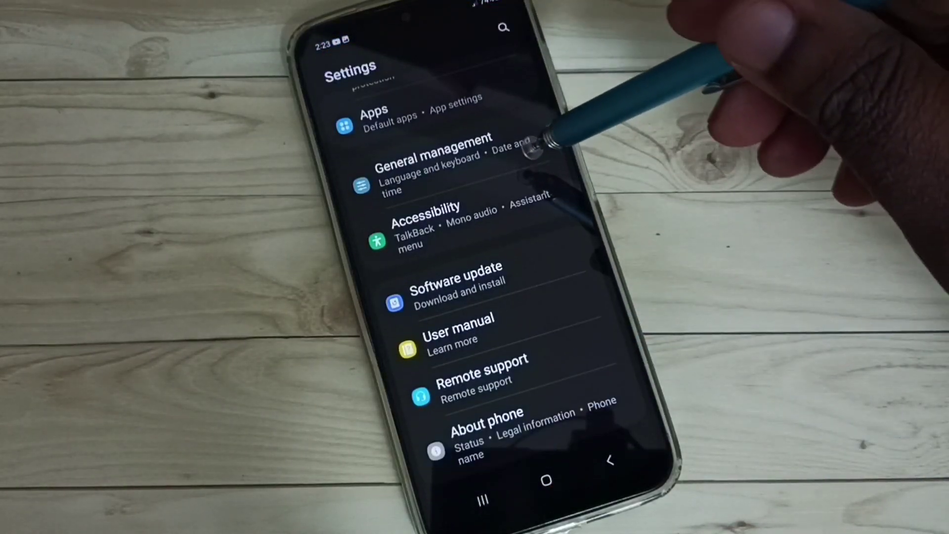
left_click(533, 139)
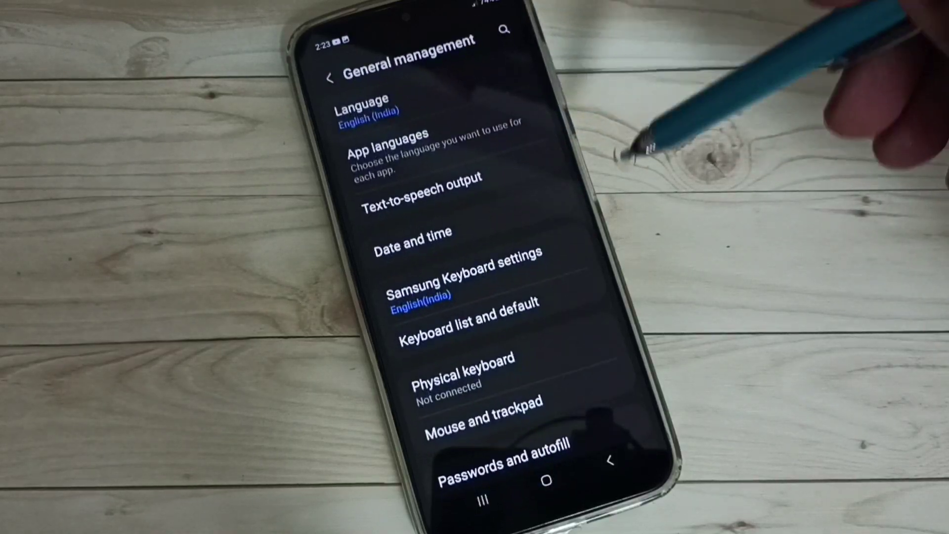
scroll(604, 317, "down", 3)
Go to Reset and choose Reset network settings
left_click(569, 265)
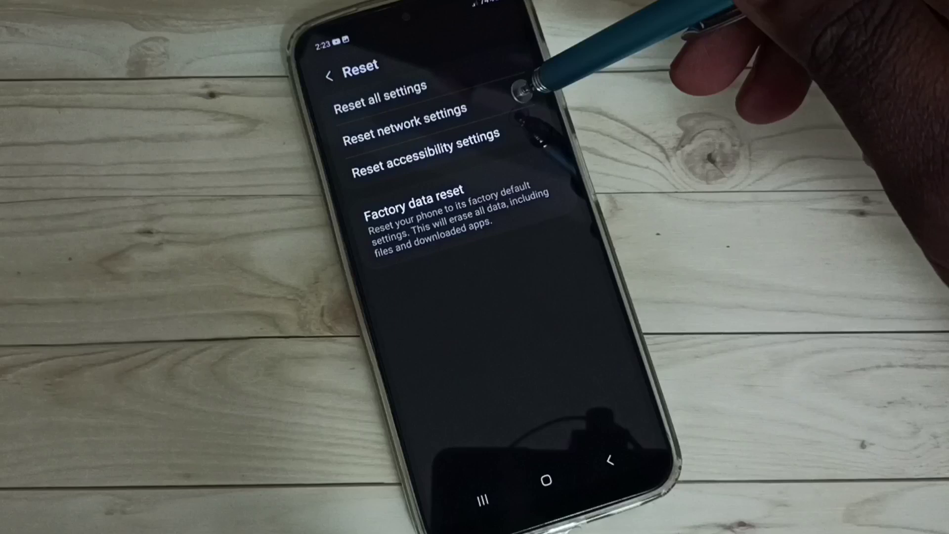
left_click(532, 96)
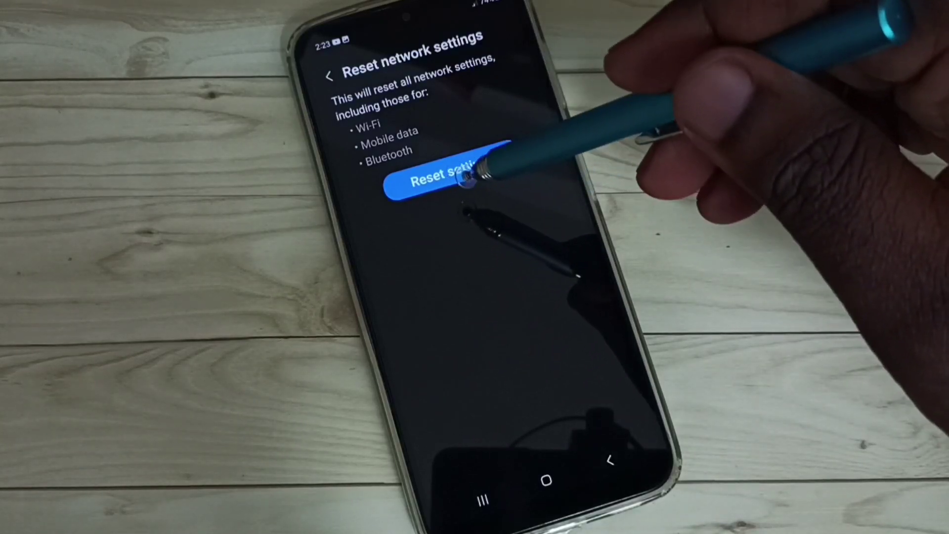
Confirm the Wi-Fi, mobile data and Bluetooth reset, then return to the explanation page
left_click(445, 178)
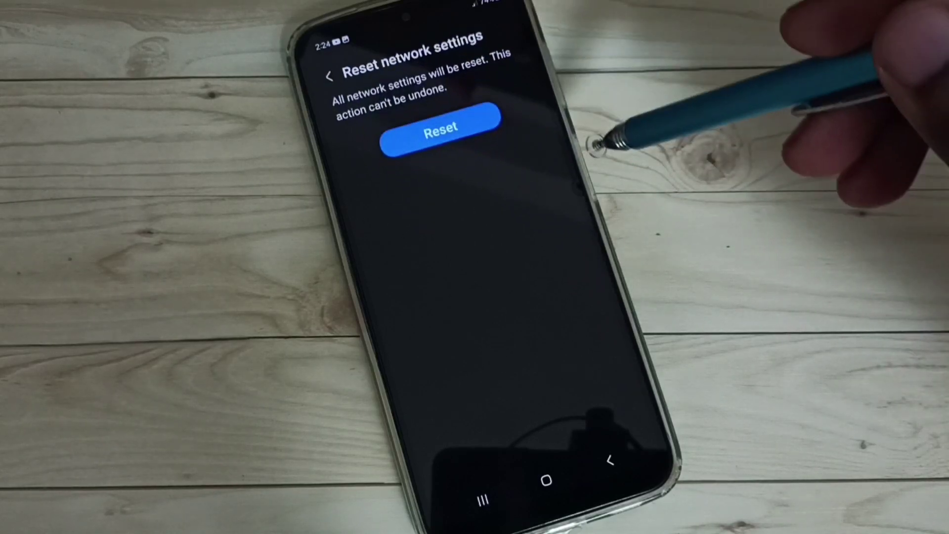
left_click(481, 125)
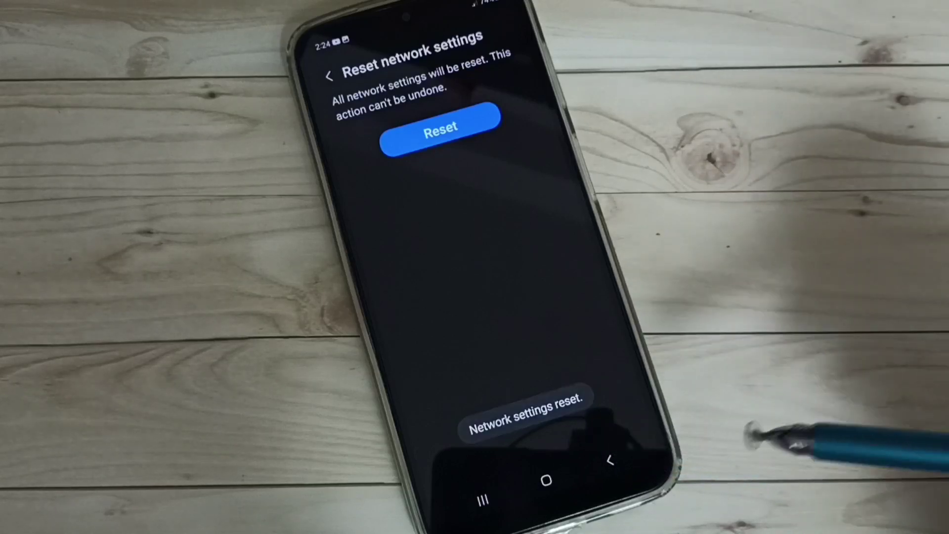
left_click(616, 466)
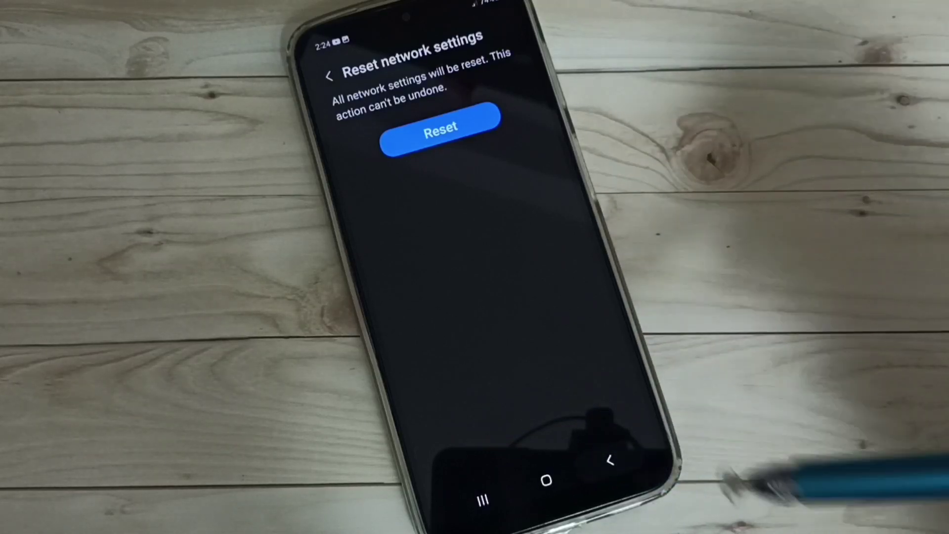